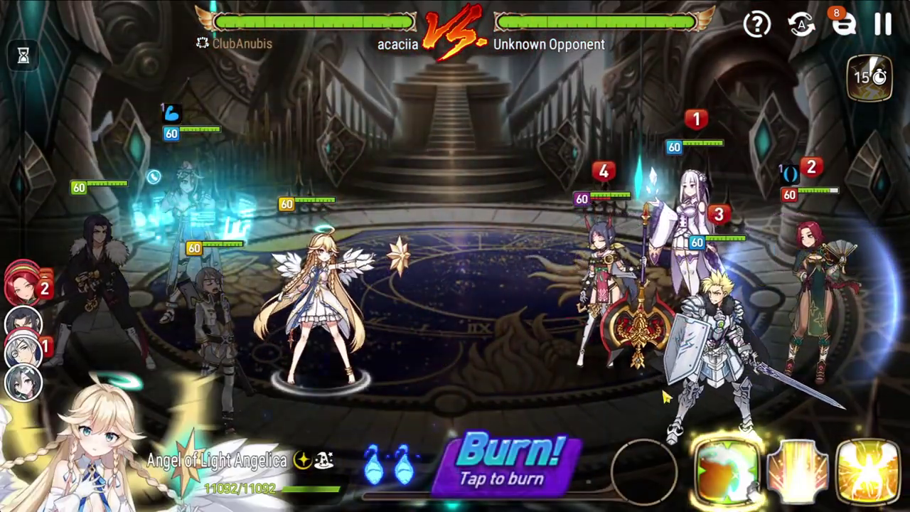
# Use Angelica's third skill in the battle and attack the front enemy knight with Vildred.
pyautogui.click(869, 471)
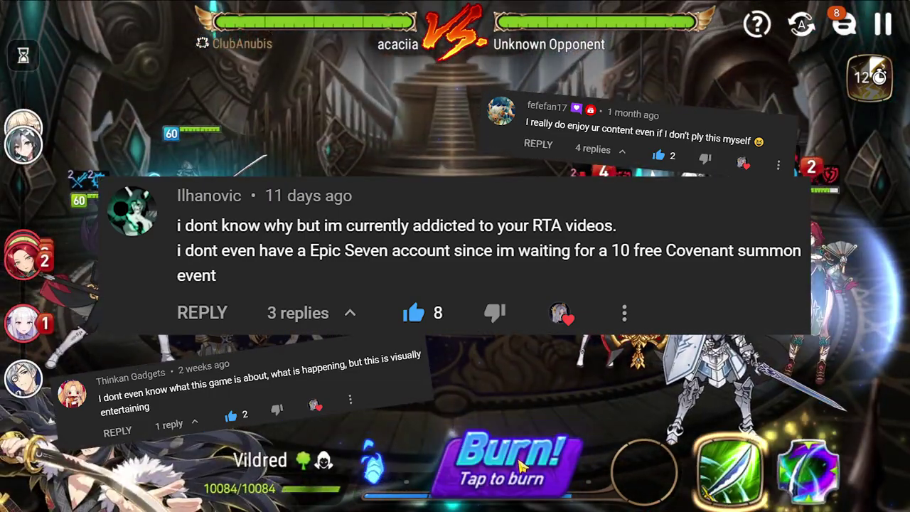
pyautogui.click(687, 342)
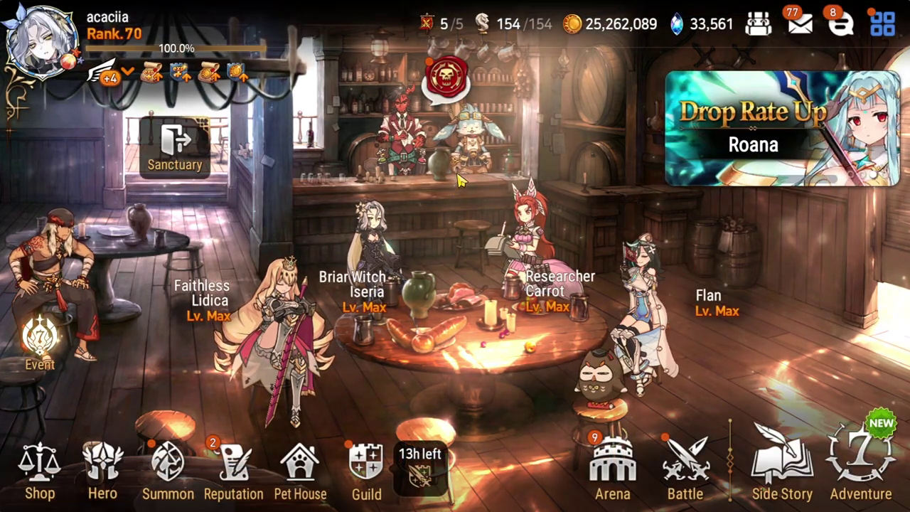
# Enter the Secret Shop from the lobby, browse its items and refresh the stock for 3 Skystones.
pyautogui.click(406, 147)
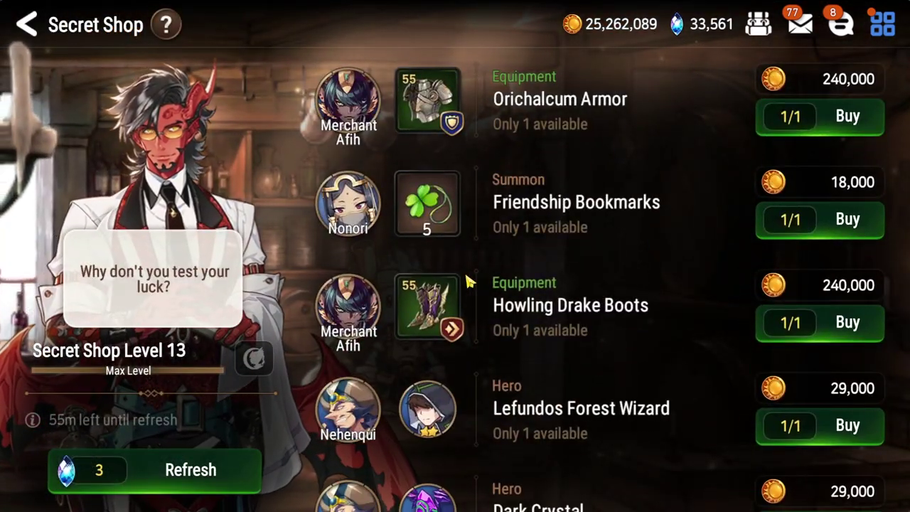
pyautogui.scroll(-5, 535, 324)
pyautogui.click(147, 467)
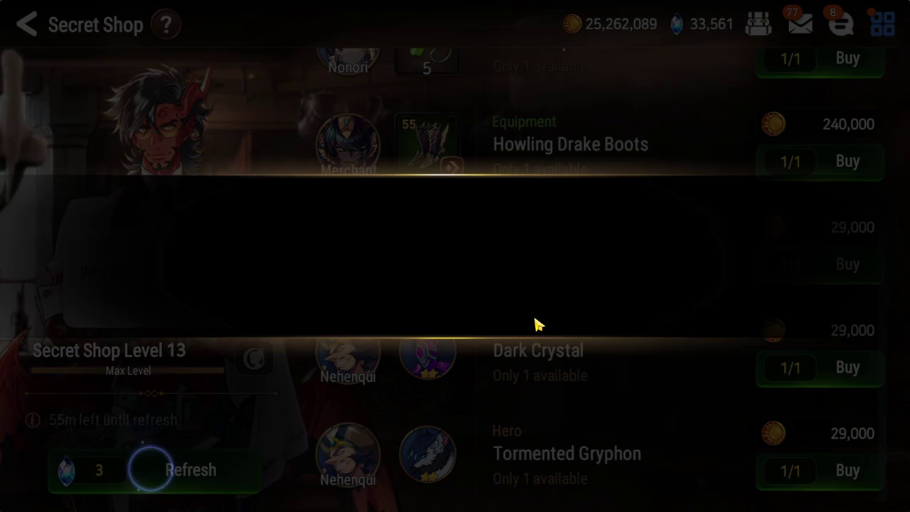
pyautogui.click(535, 324)
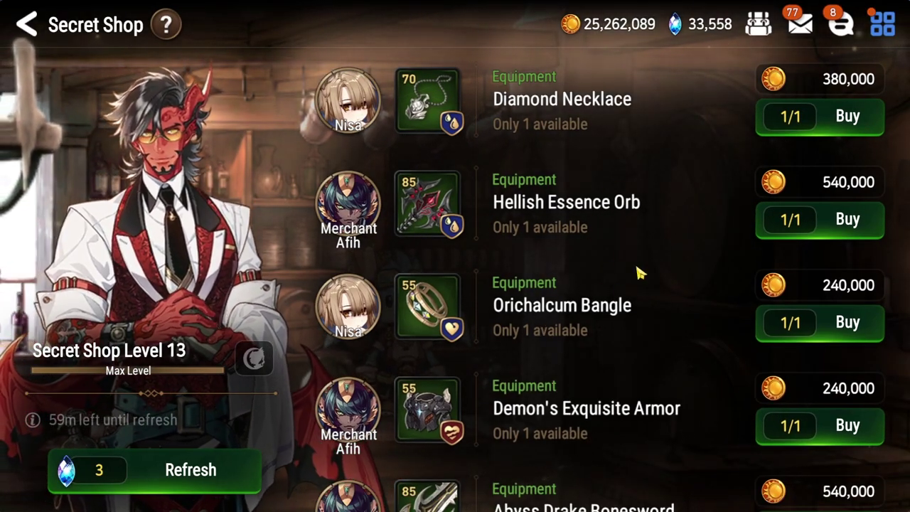
# Refresh the Secret Shop again for 3 Skystones and look through the new items.
pyautogui.click(146, 470)
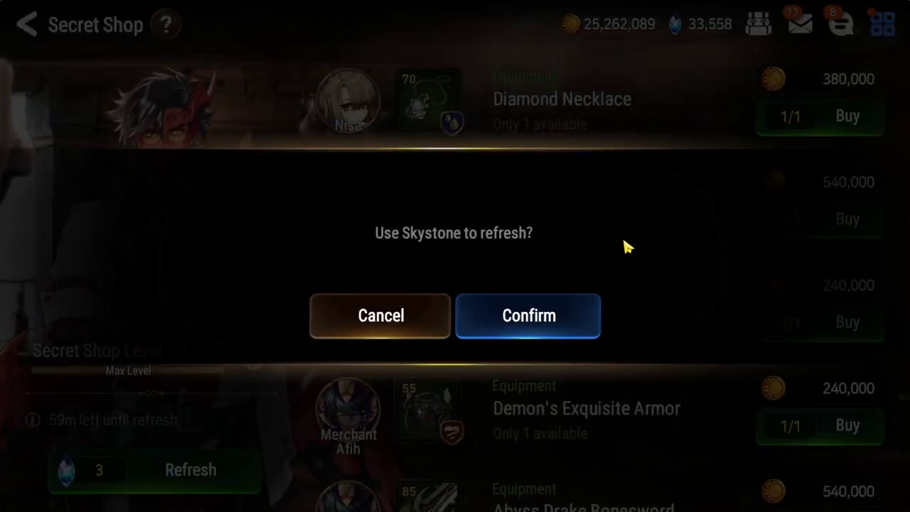
pyautogui.press('Return')
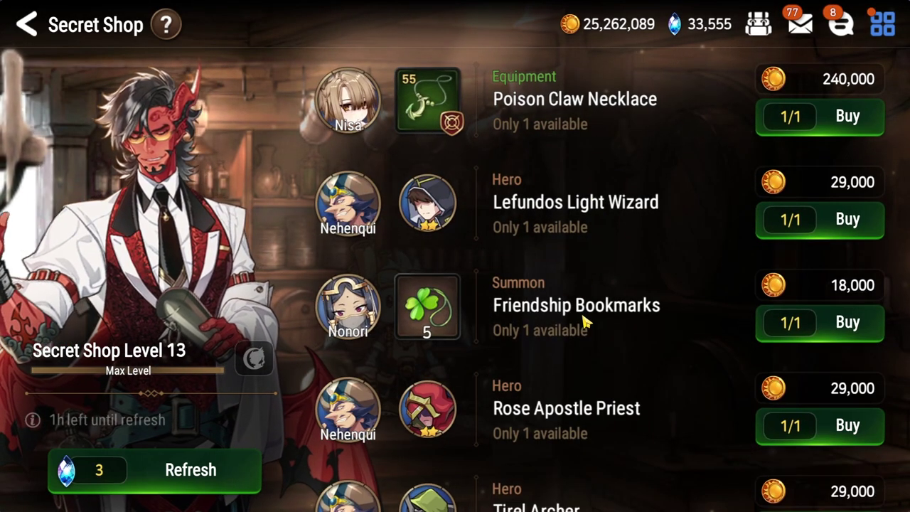
pyautogui.scroll(-5, 583, 321)
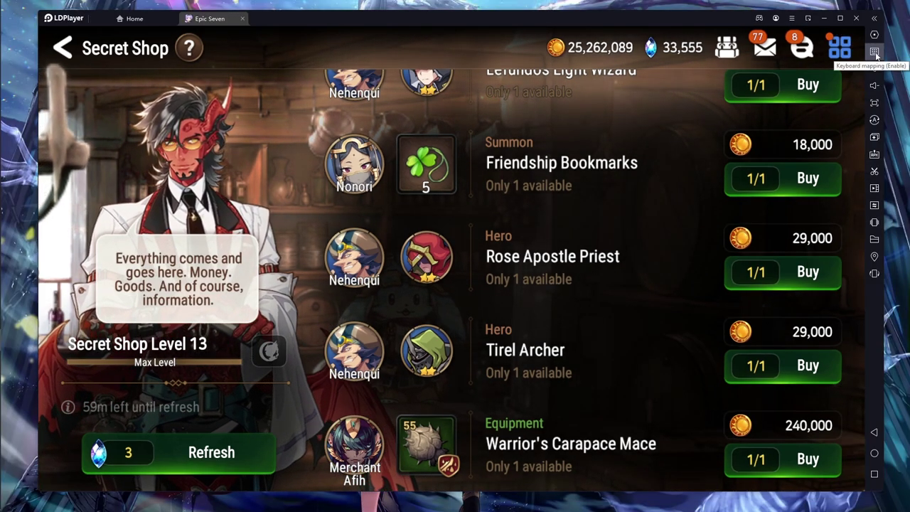
# Open the emulator's keymap editor and remove the existing Shift and Space mappings.
pyautogui.click(875, 52)
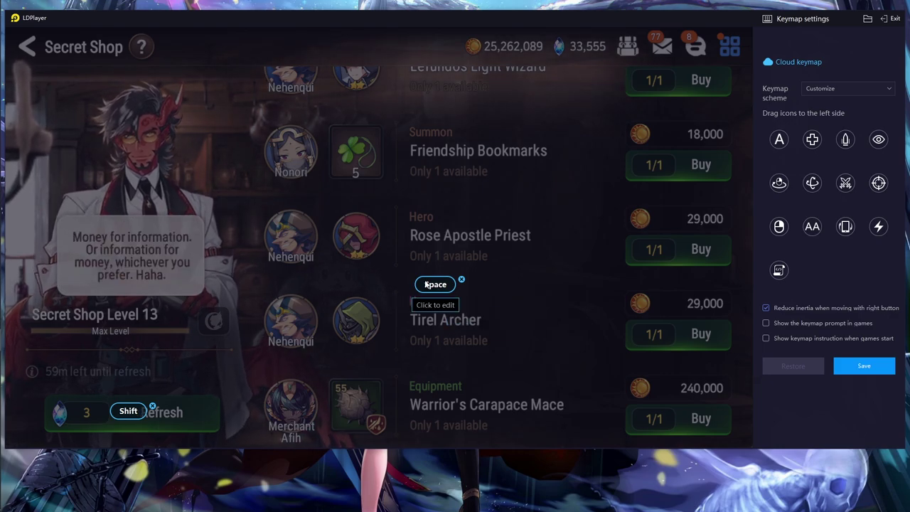
pyautogui.click(152, 407)
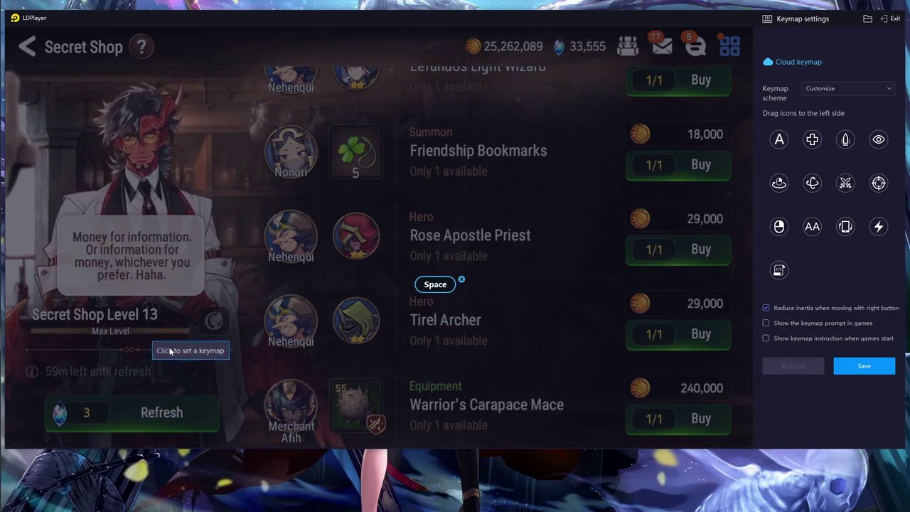
pyautogui.click(462, 279)
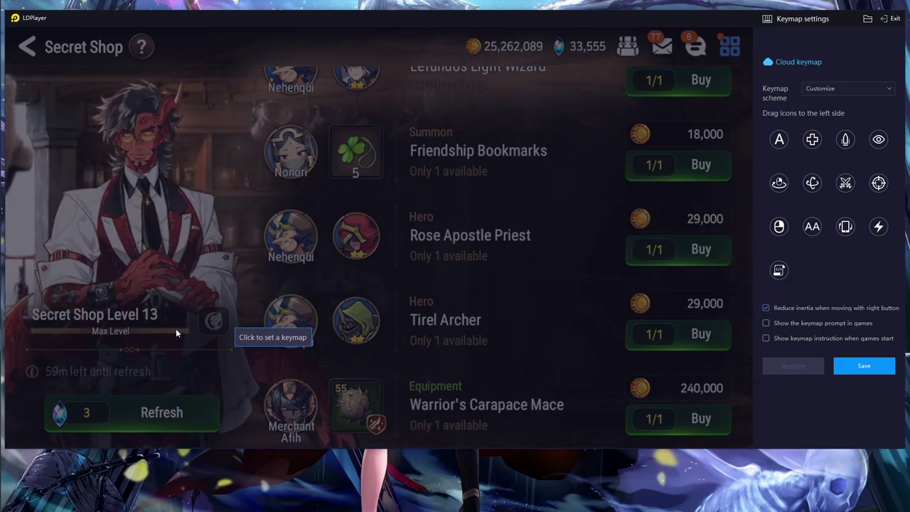
# Map the Shift key to the shop's Refresh button and save the keymap.
pyautogui.click(129, 413)
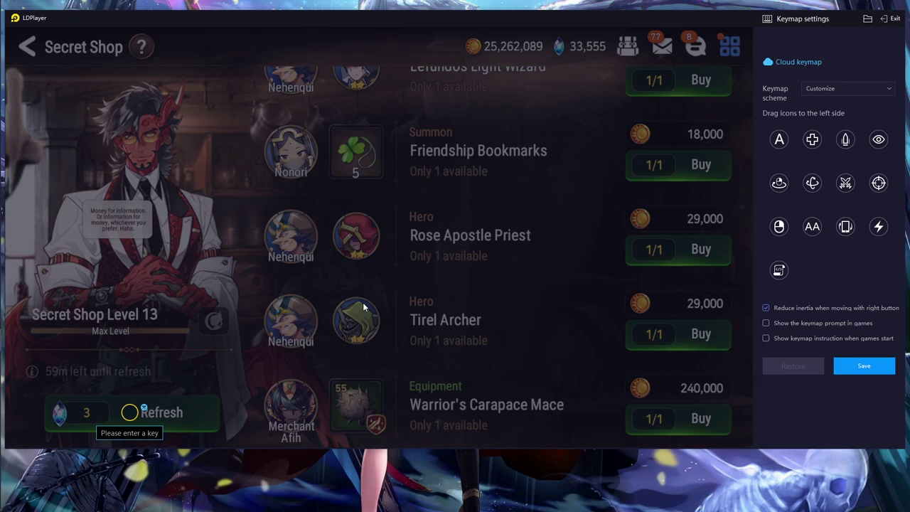
pyautogui.press('shift')
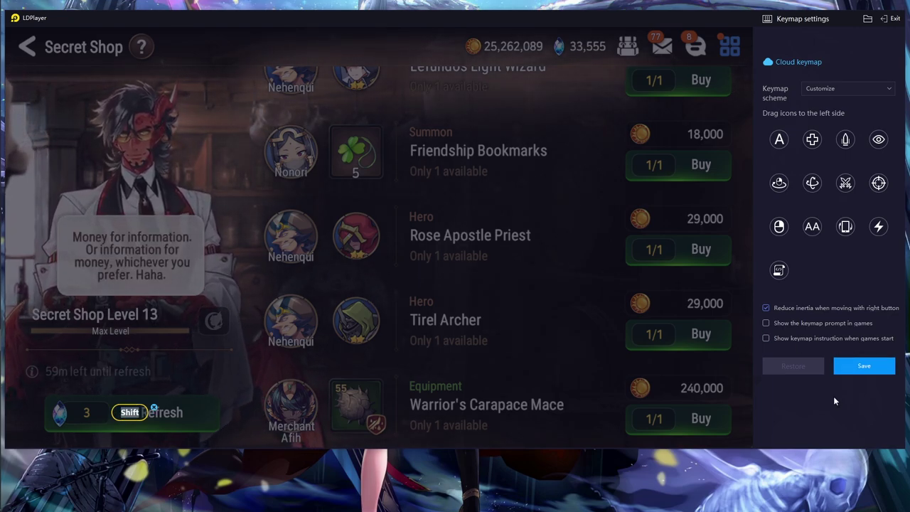
pyautogui.click(858, 367)
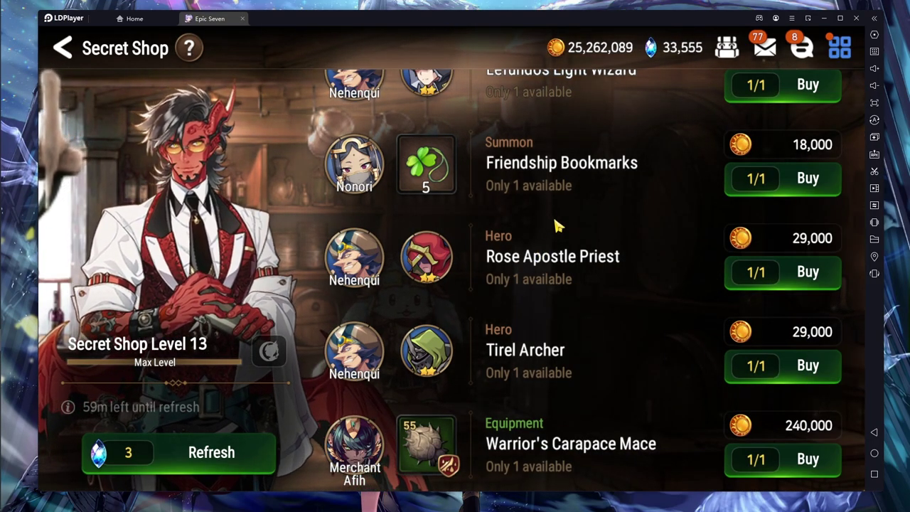
# Bring up the Skystone refresh prompt, map Space to its Confirm button and save the keymap.
pyautogui.press('r')
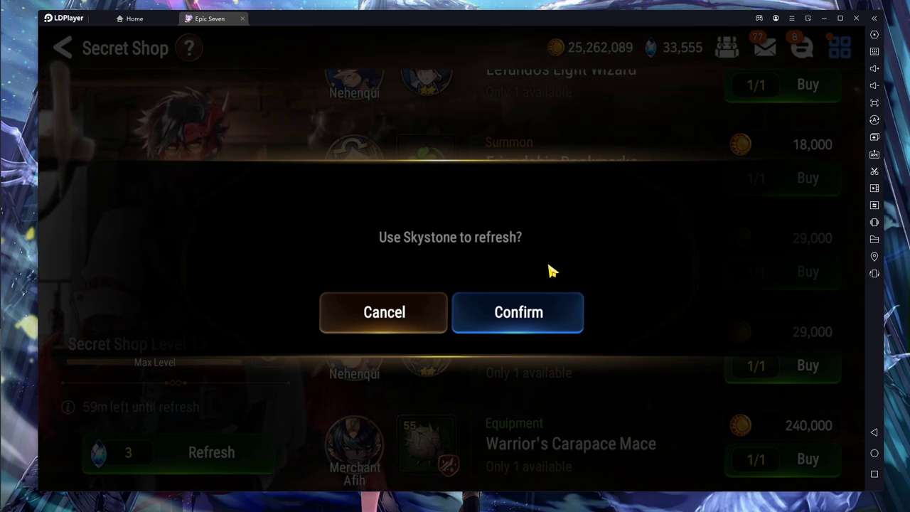
pyautogui.click(875, 52)
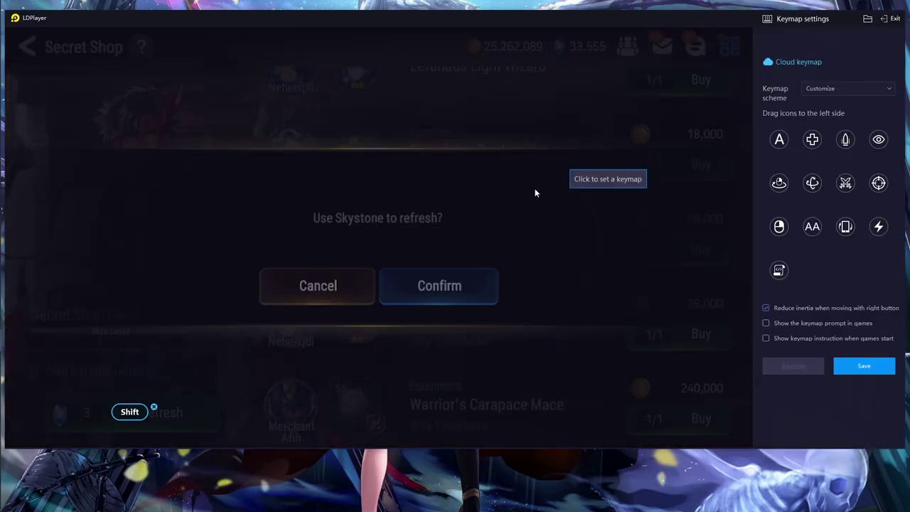
pyautogui.click(440, 286)
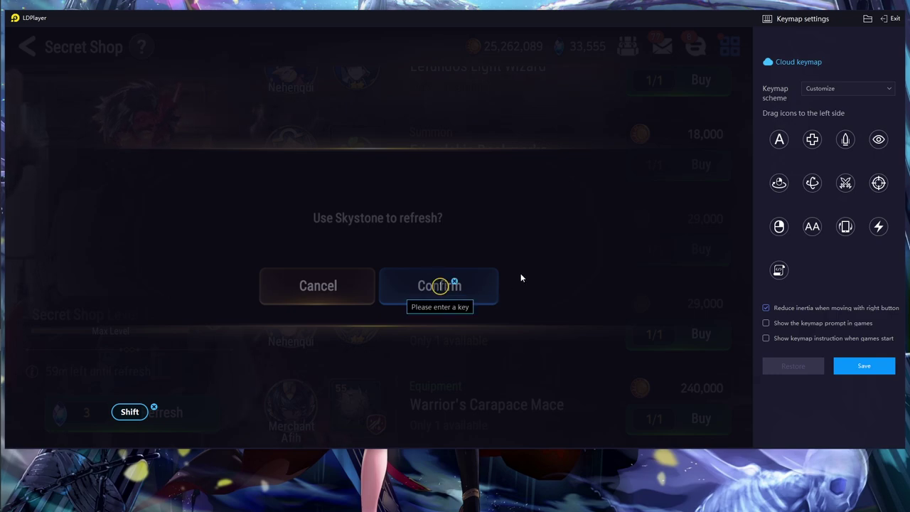
pyautogui.press('space')
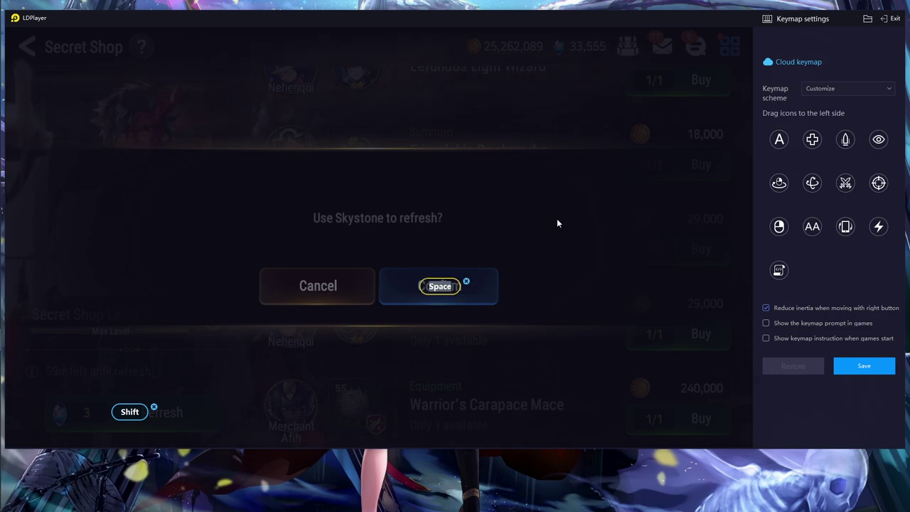
pyautogui.click(864, 367)
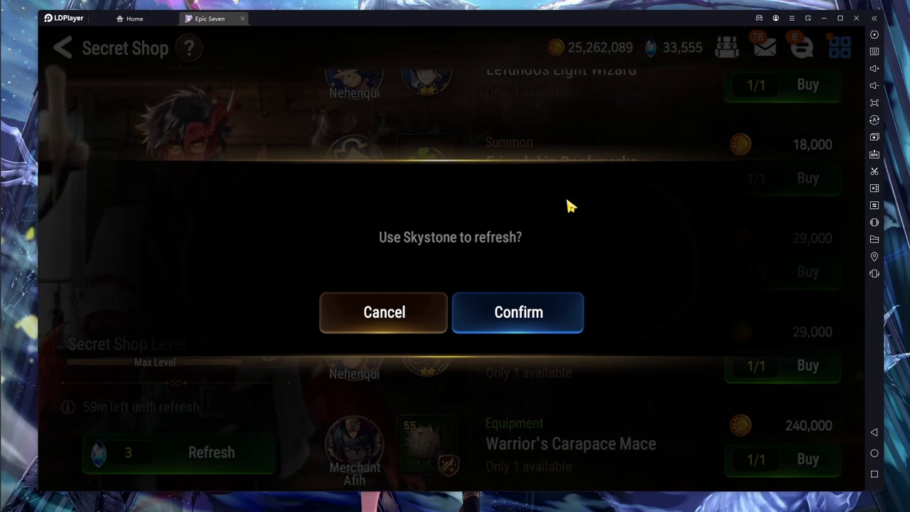
# Confirm the shop refresh with the mapped key and buy the Covenant Bookmarks for 184,000 gold.
pyautogui.press('space')
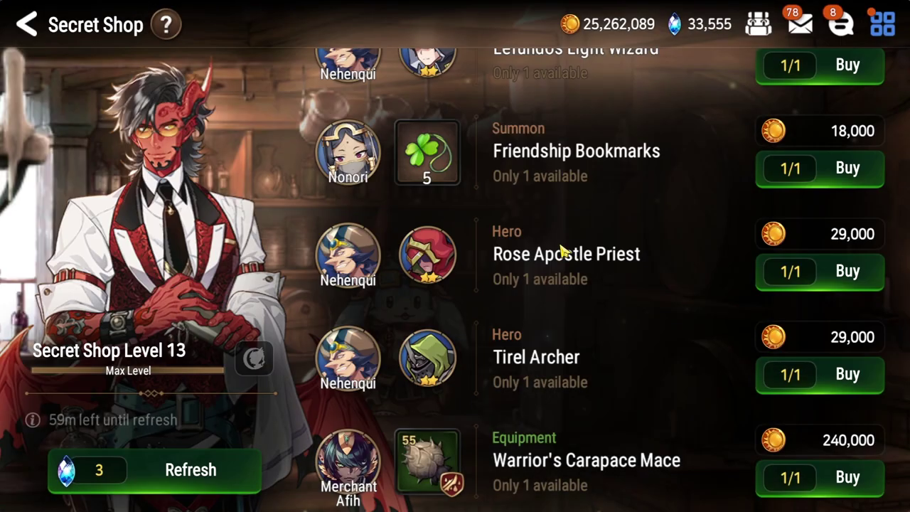
pyautogui.scroll(-3, 573, 256)
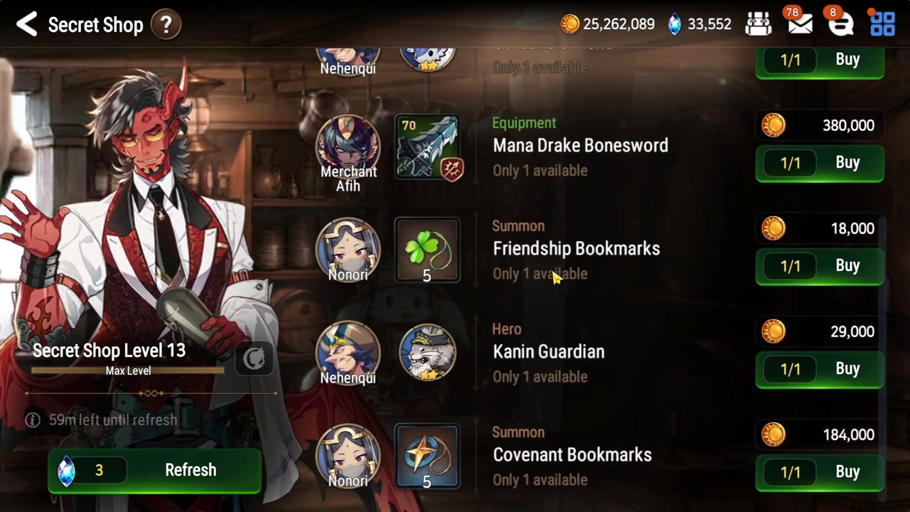
pyautogui.click(811, 483)
pyautogui.click(559, 365)
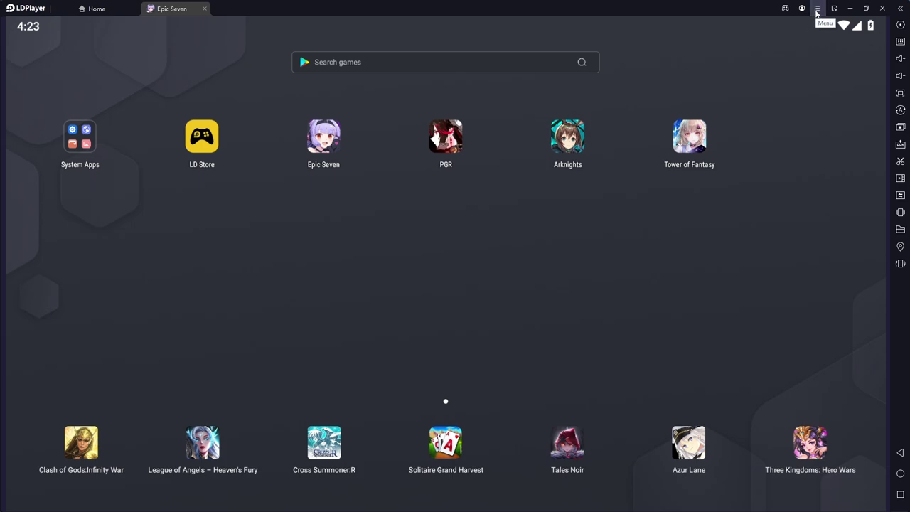
# Open the emulator settings and review the available CPU core and RAM options.
pyautogui.click(817, 10)
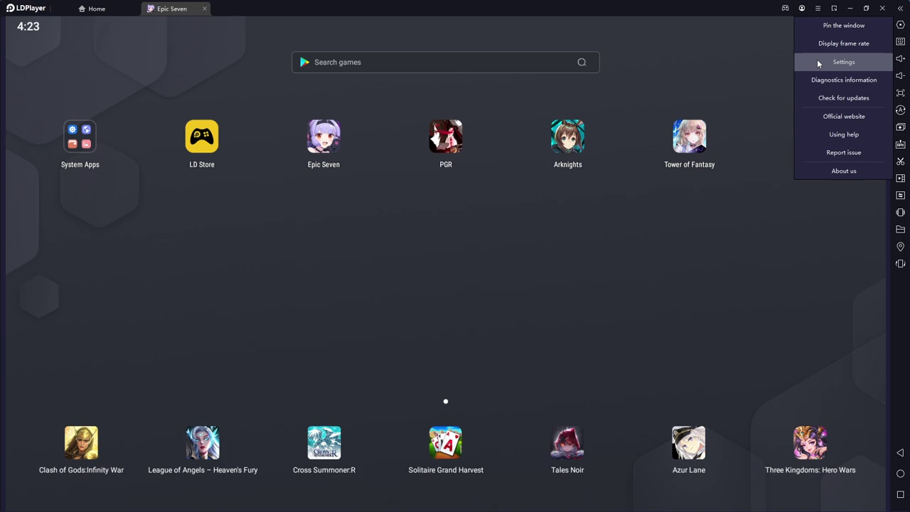
pyautogui.click(769, 49)
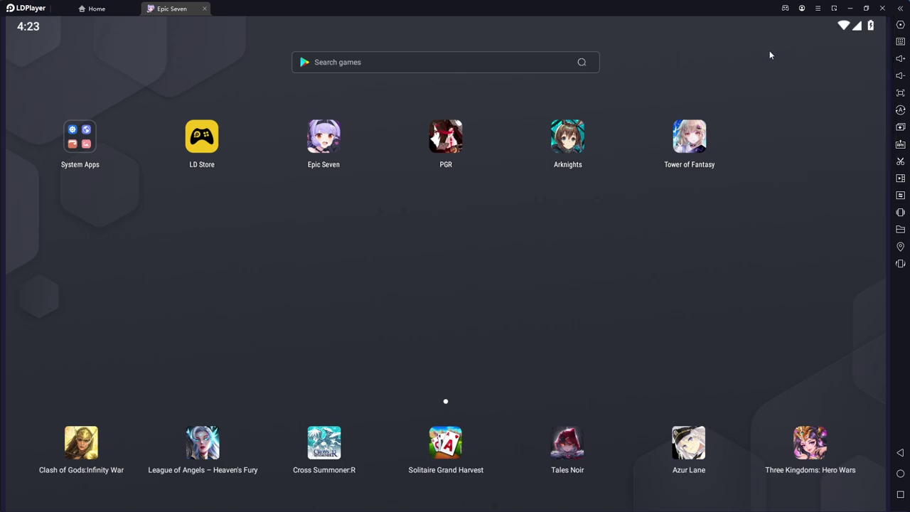
pyautogui.click(901, 26)
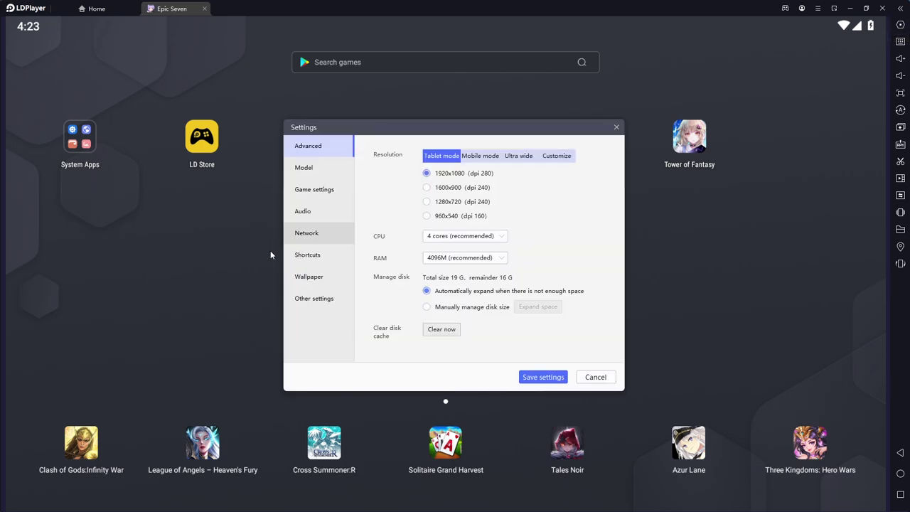
pyautogui.click(468, 238)
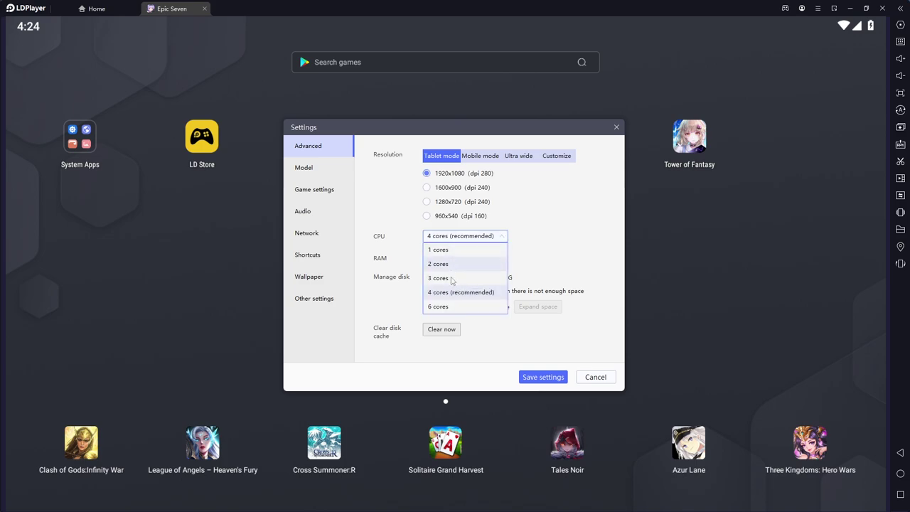
pyautogui.click(452, 240)
pyautogui.click(455, 261)
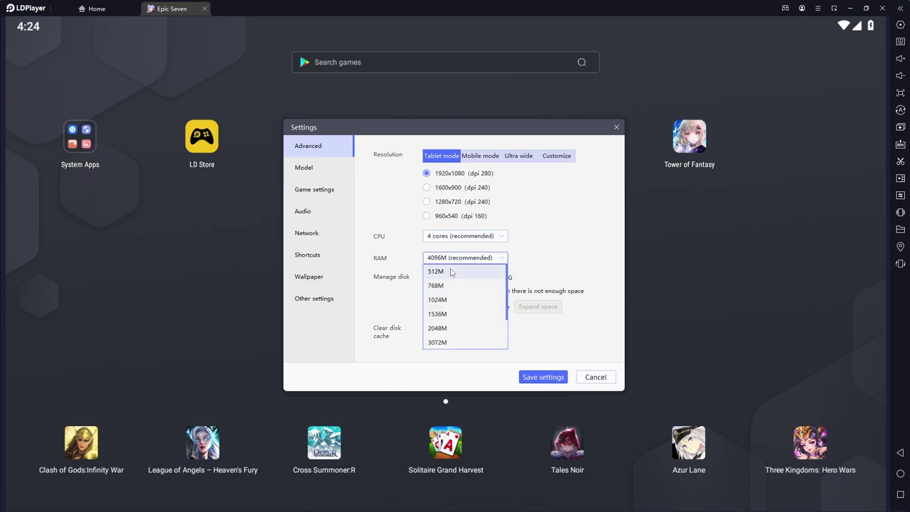
pyautogui.click(537, 255)
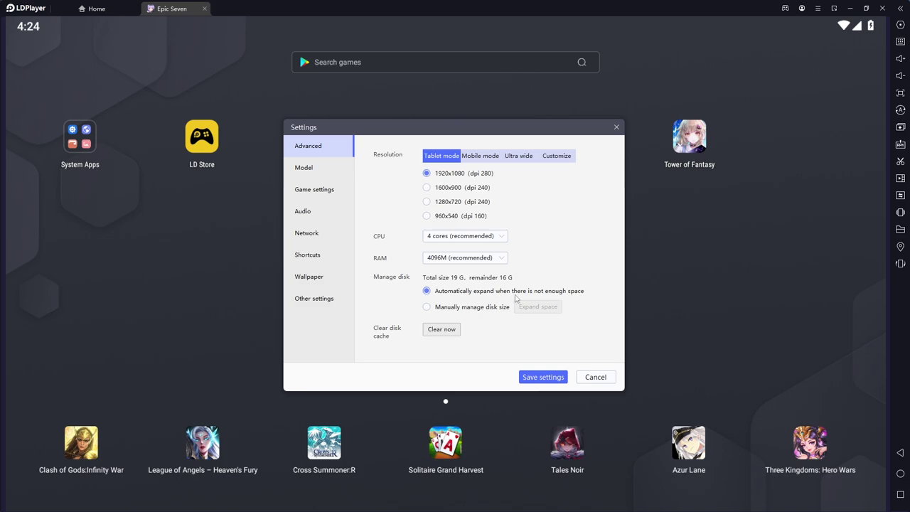
# Review the high frame rate options in the device model settings.
pyautogui.click(338, 176)
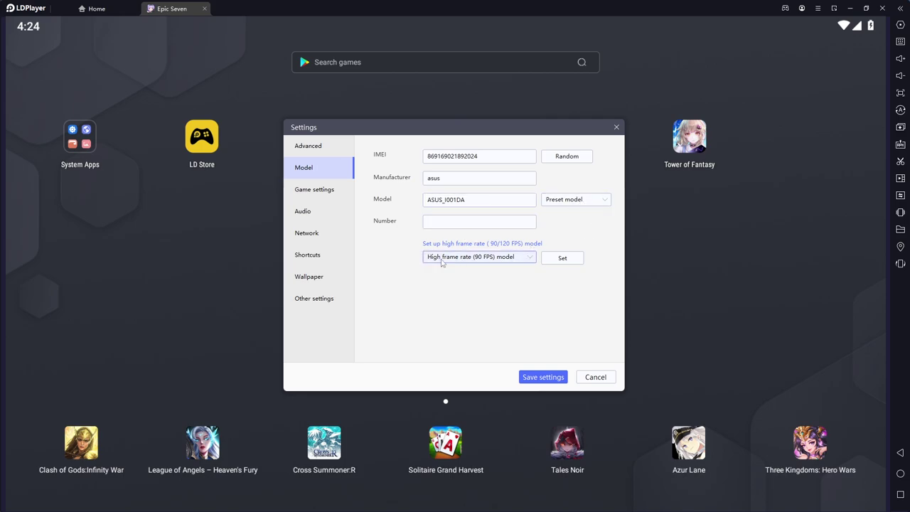
pyautogui.click(524, 261)
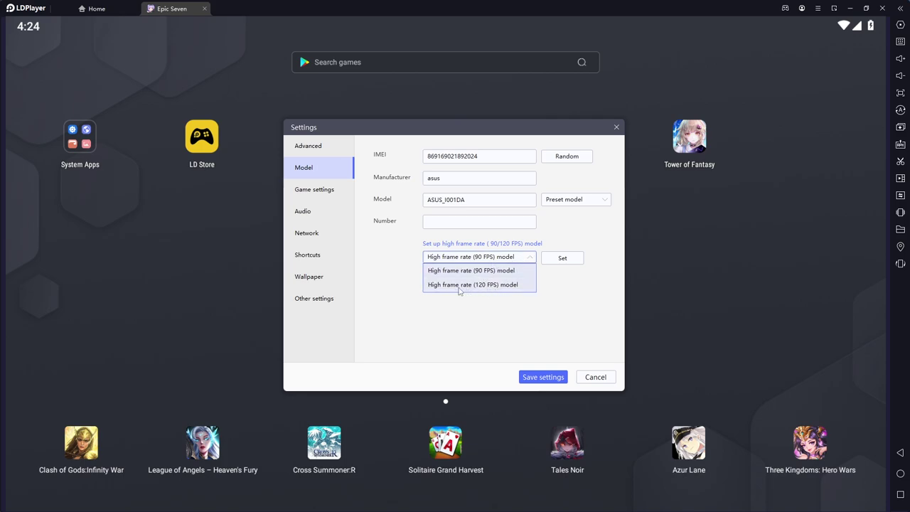
pyautogui.click(471, 320)
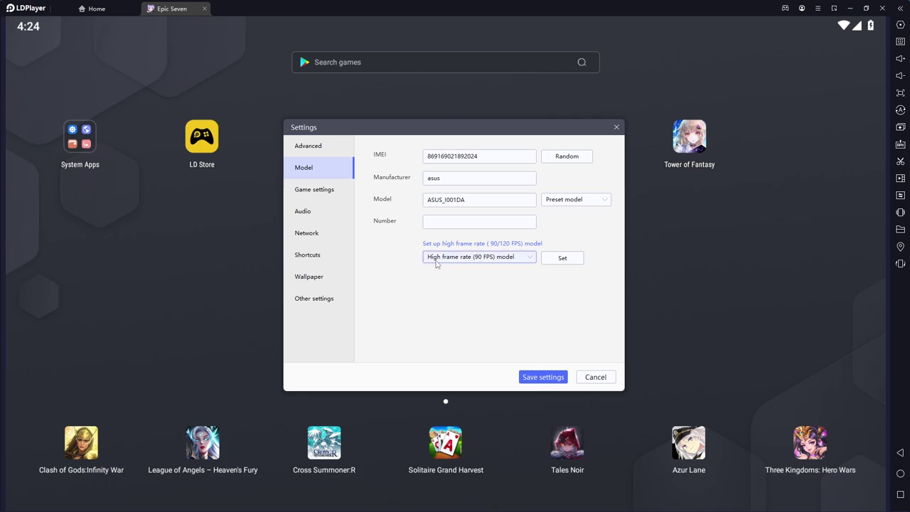
# Examine the frame rate choices in the game settings and show the audio device settings.
pyautogui.click(313, 194)
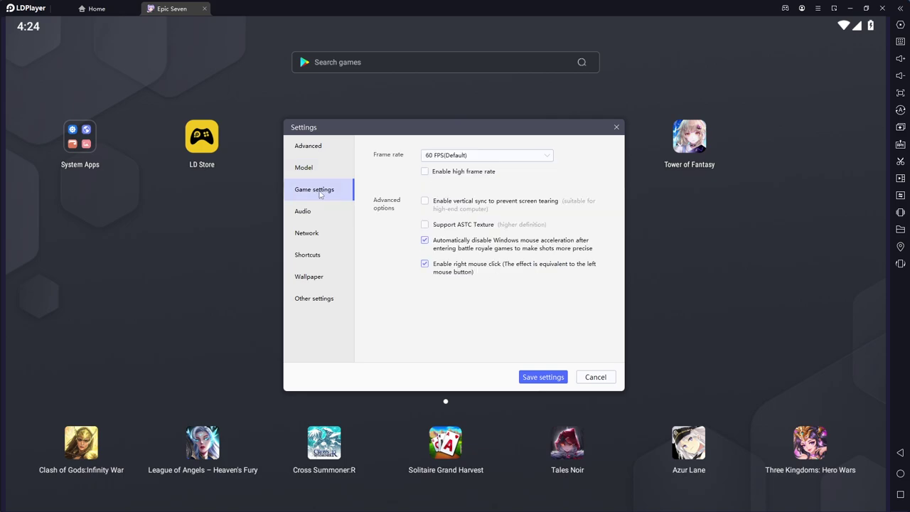
pyautogui.click(442, 158)
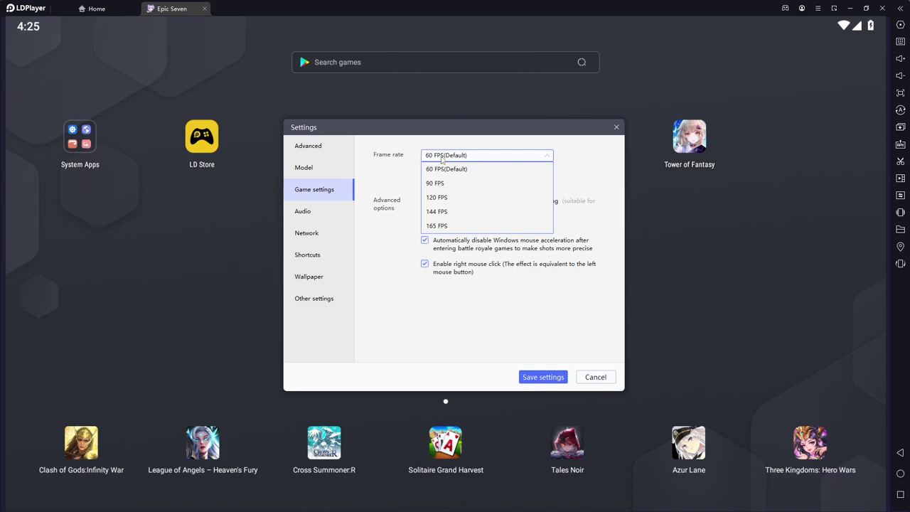
pyautogui.click(441, 160)
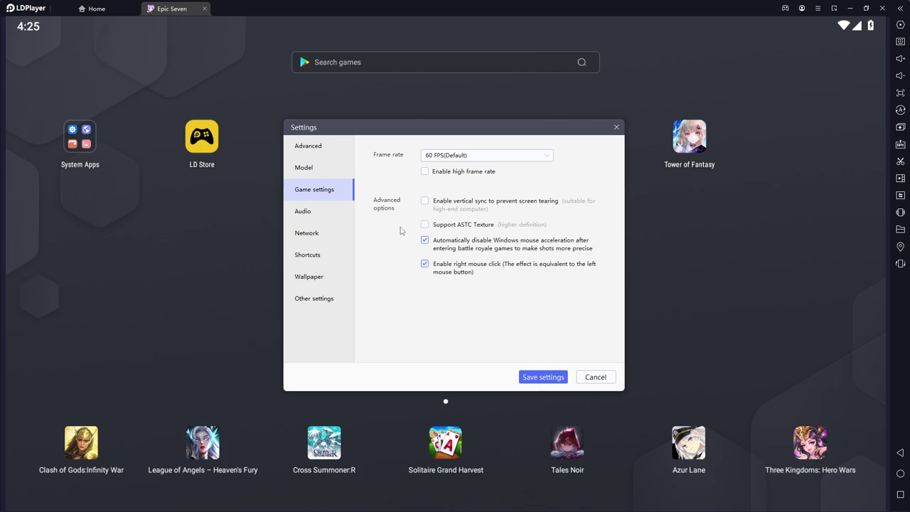
pyautogui.click(320, 215)
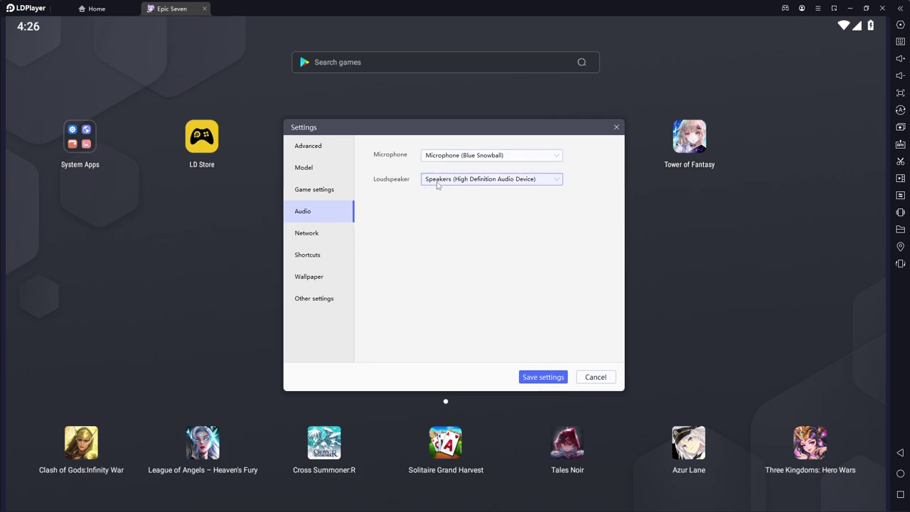
# Review the emulator's network bridging options and its keyboard shortcut assignments.
pyautogui.click(307, 254)
pyautogui.click(315, 233)
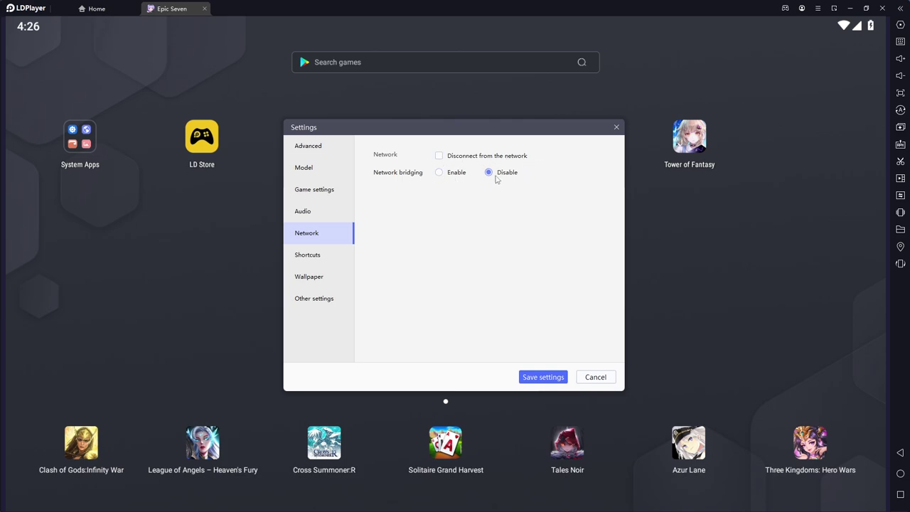
pyautogui.click(314, 257)
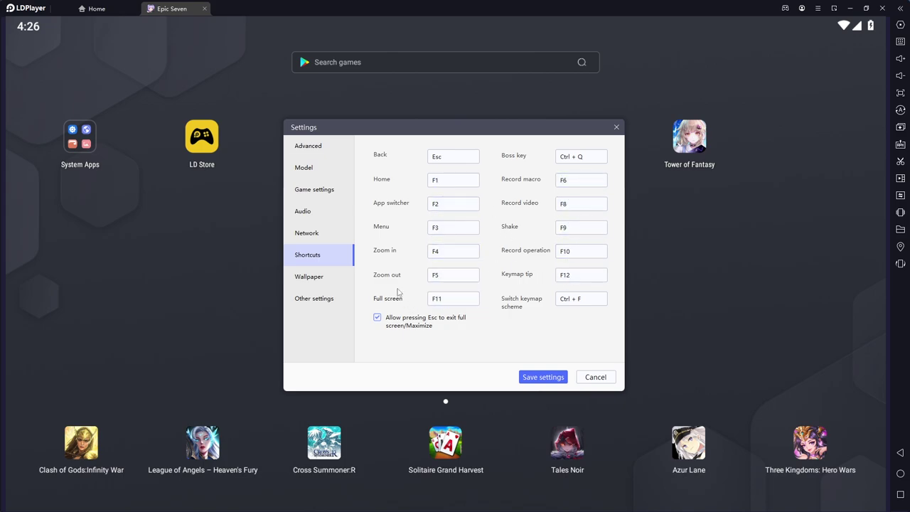
# Look through the wallpaper choices and the other emulator settings, and close the settings without saving.
pyautogui.click(325, 283)
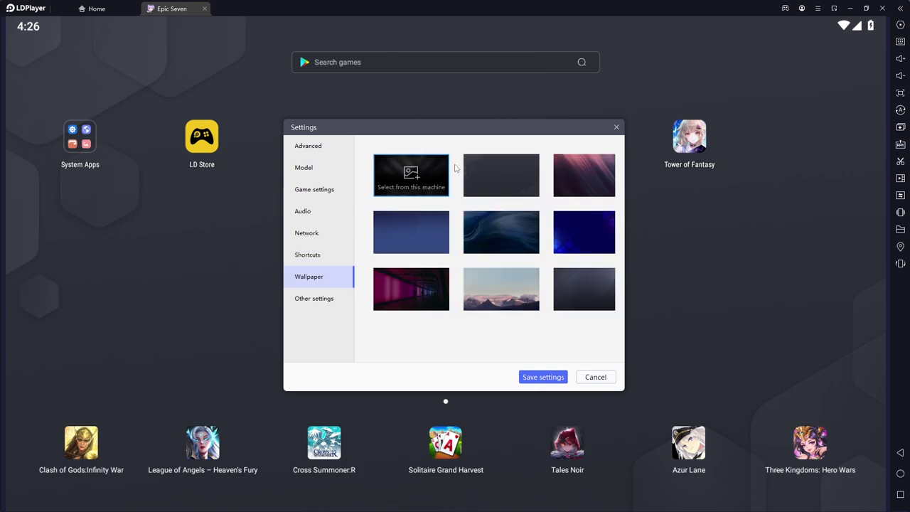
pyautogui.click(313, 302)
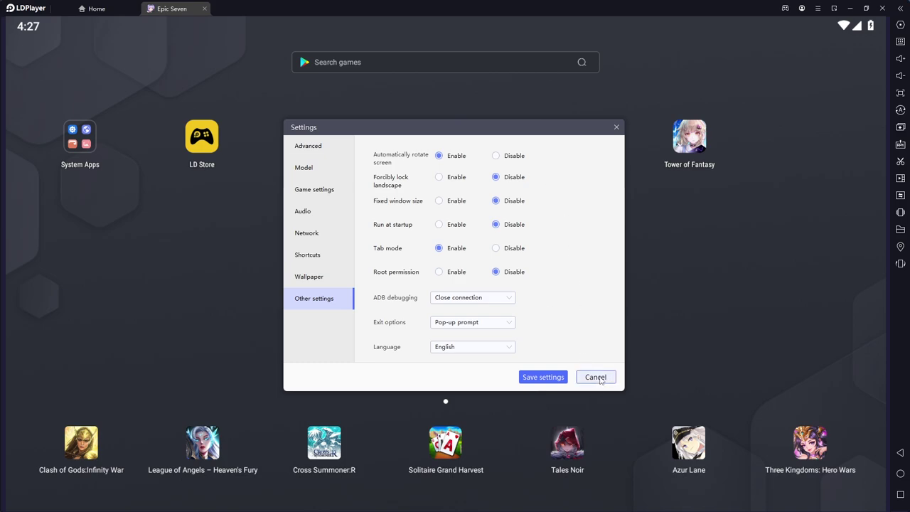
pyautogui.click(597, 378)
# Return to Epic Seven and show the Game Settings page of the in-game settings.
pyautogui.click(172, 8)
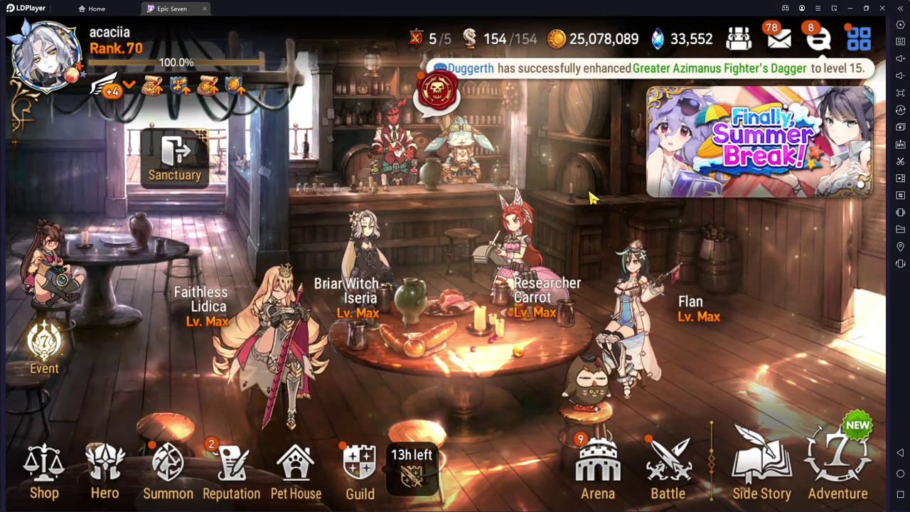
pyautogui.click(858, 44)
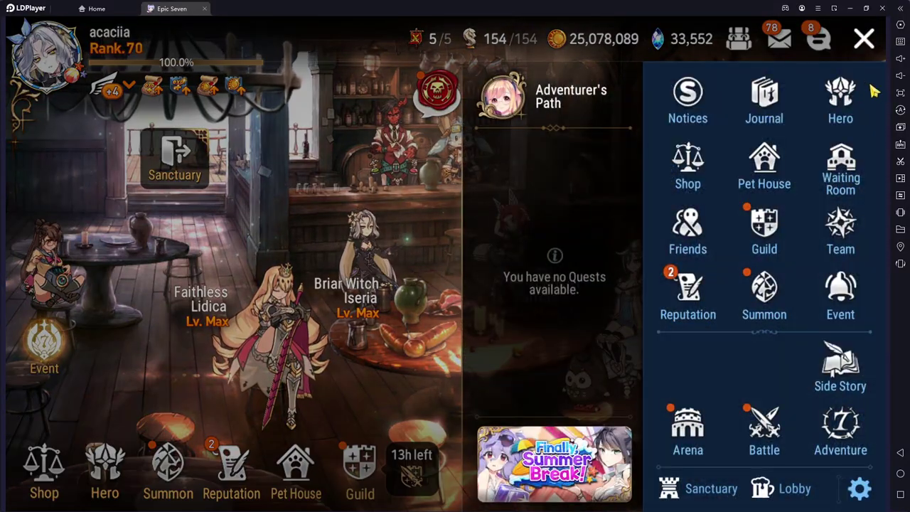
pyautogui.click(861, 490)
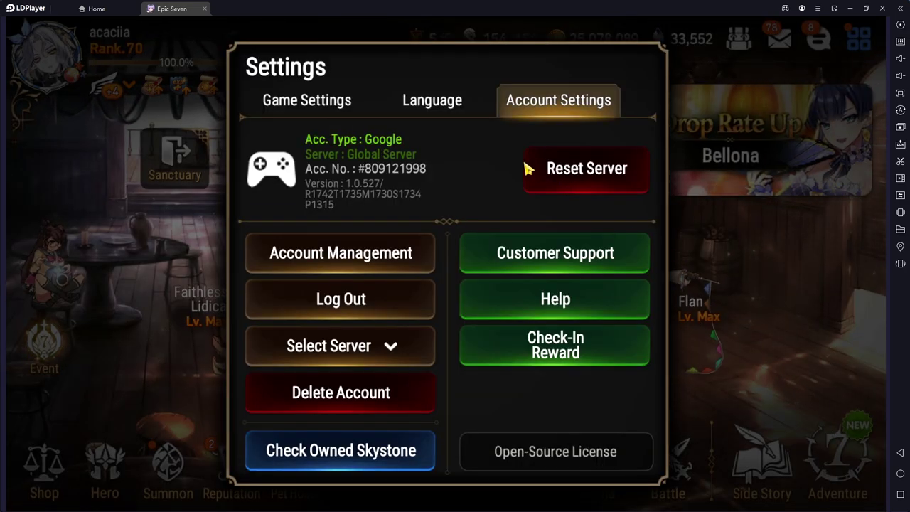
pyautogui.click(419, 105)
pyautogui.click(333, 101)
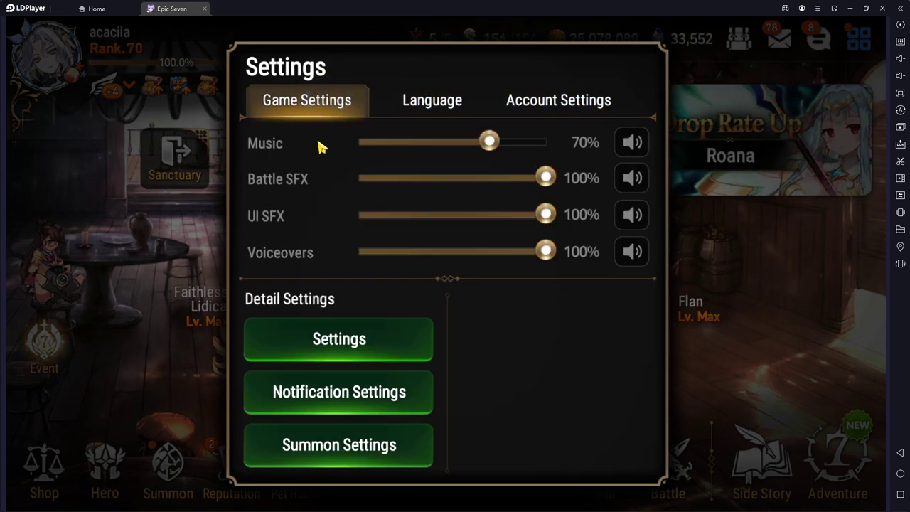
# Examine the detailed device and game options, such as High Quality Support, and return to the game lobby.
pyautogui.click(343, 344)
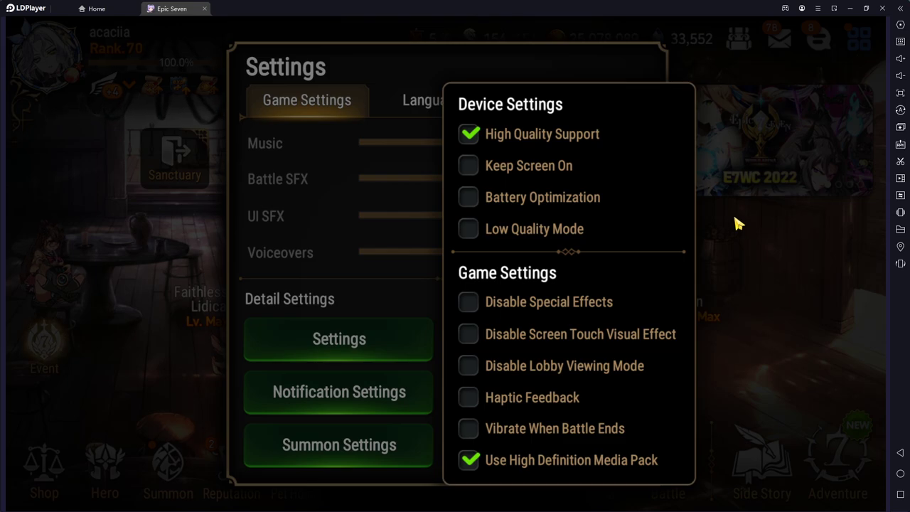
pyautogui.click(737, 223)
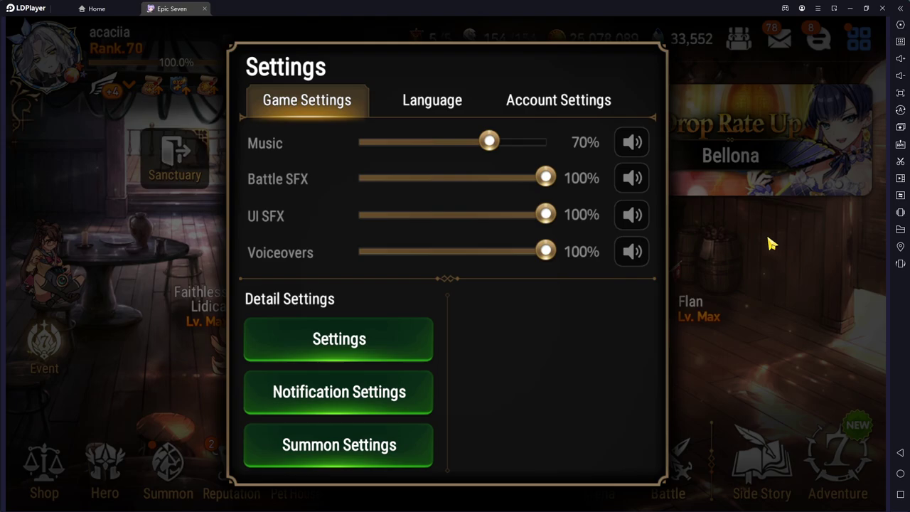
pyautogui.click(733, 249)
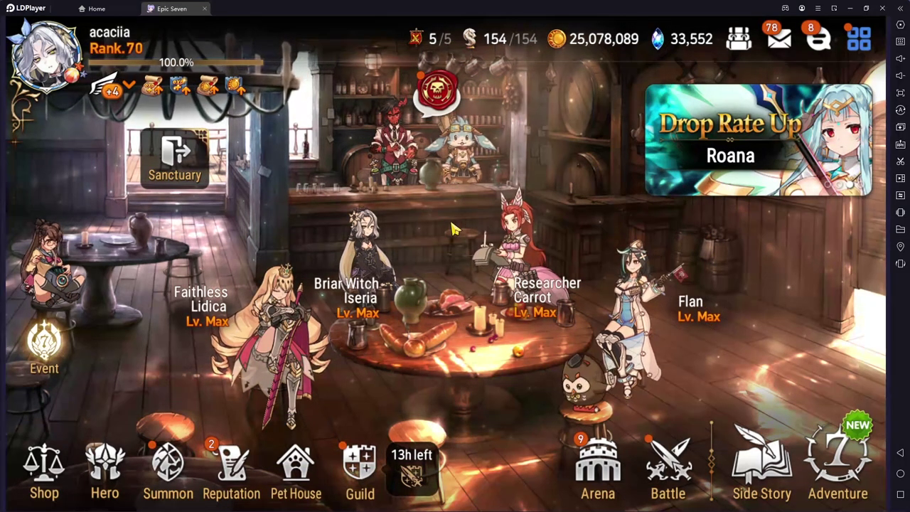